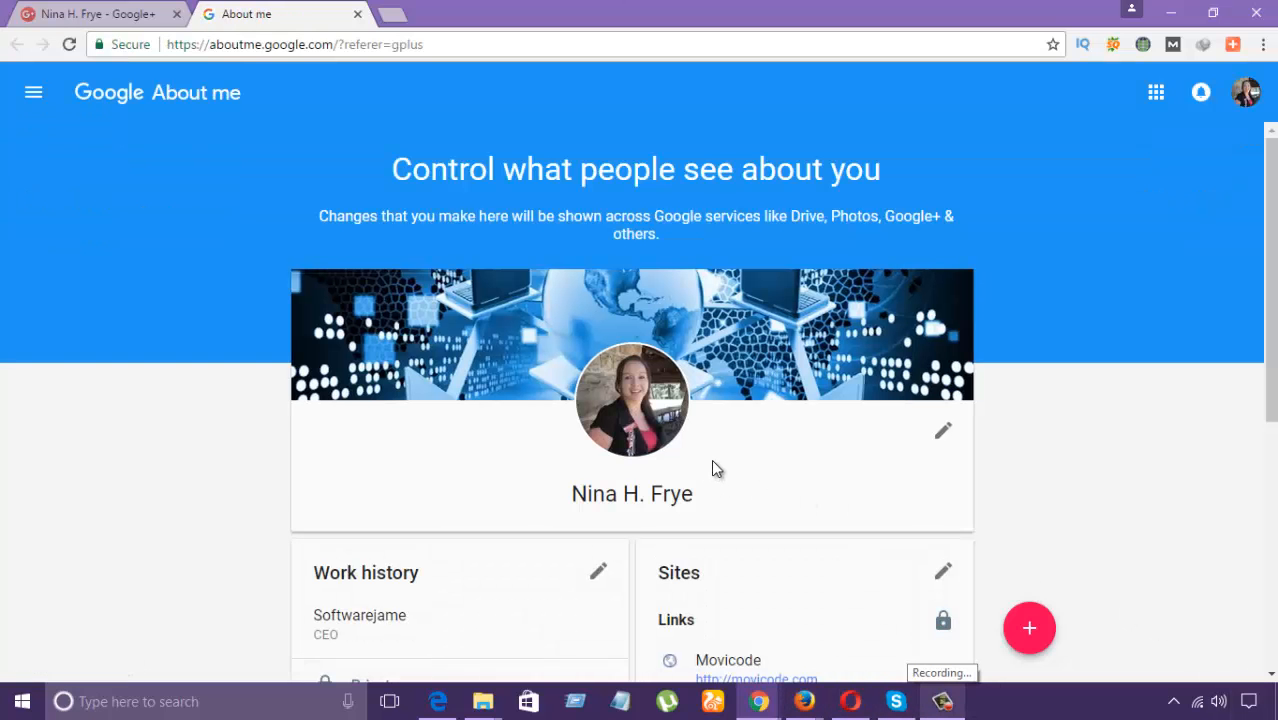
scroll(711, 459, down, 3)
scroll(731, 421, down, 3)
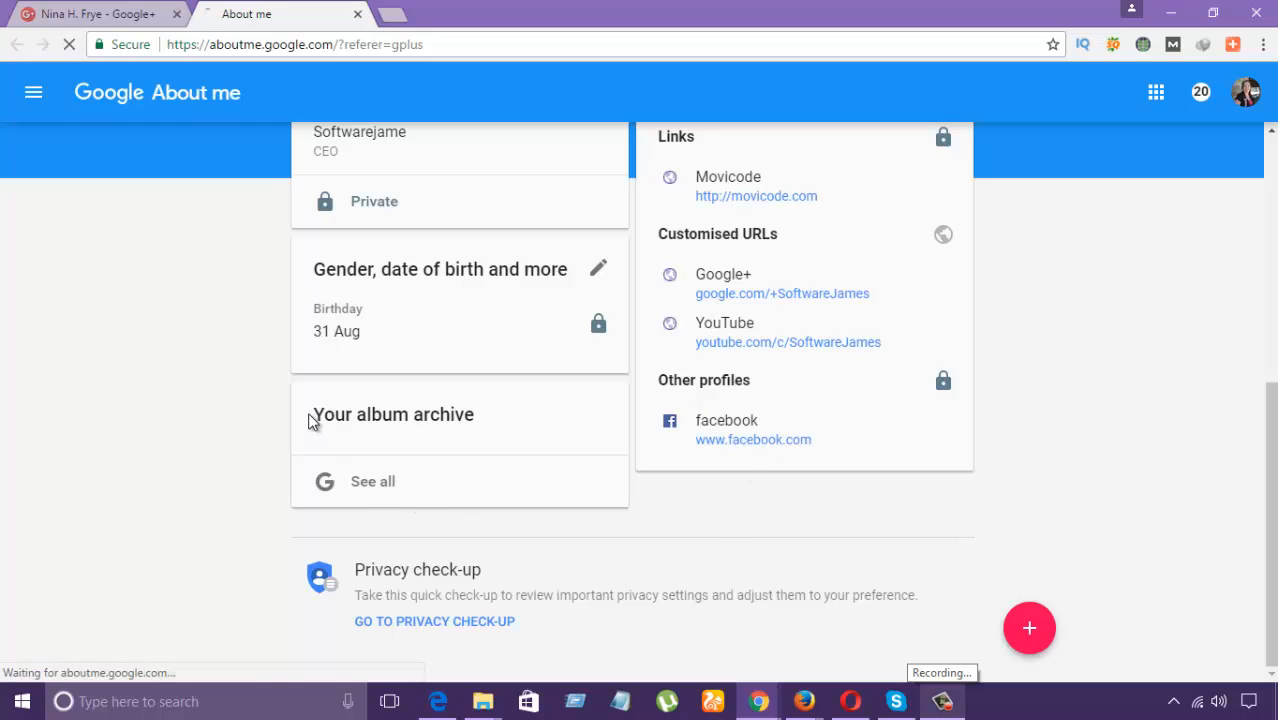
- Highlight the 'Your album archive' heading and use 'See all' to reach the full archive
drag(310, 414, 500, 413)
click(222, 462)
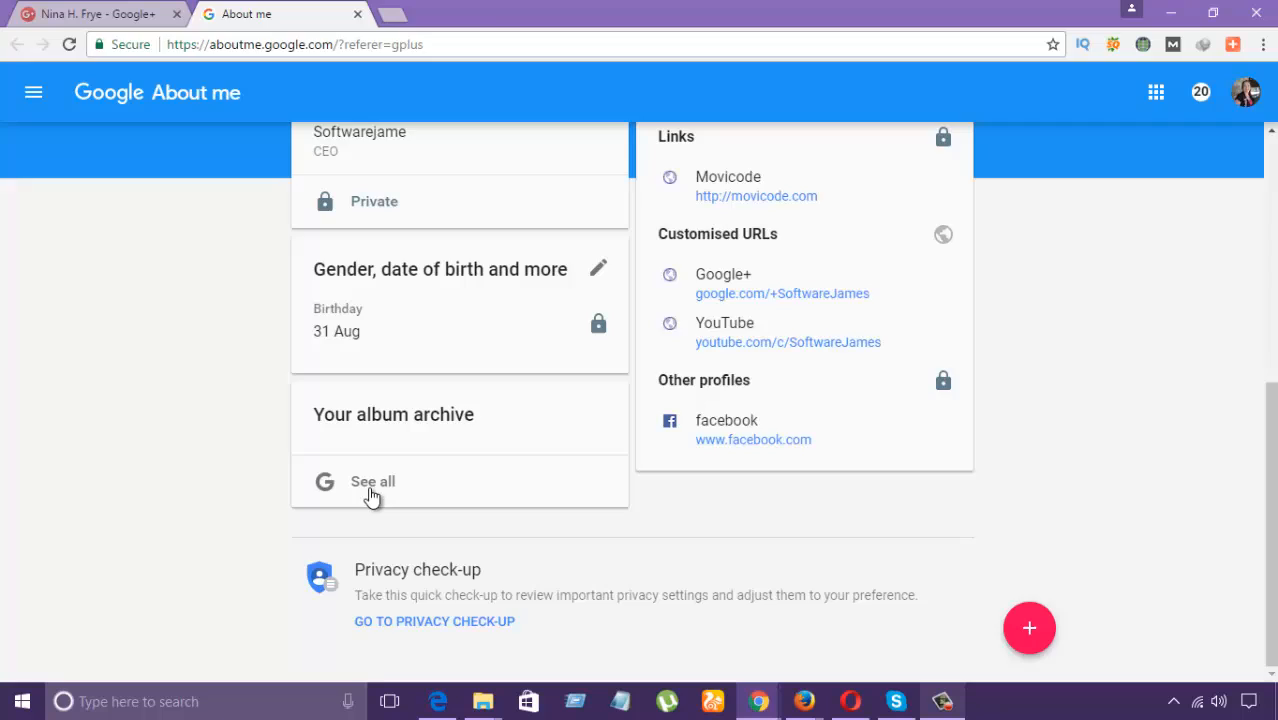
- Open the Auto-backup album from the album grid, revealing its empty Instant Upload folder
click(370, 481)
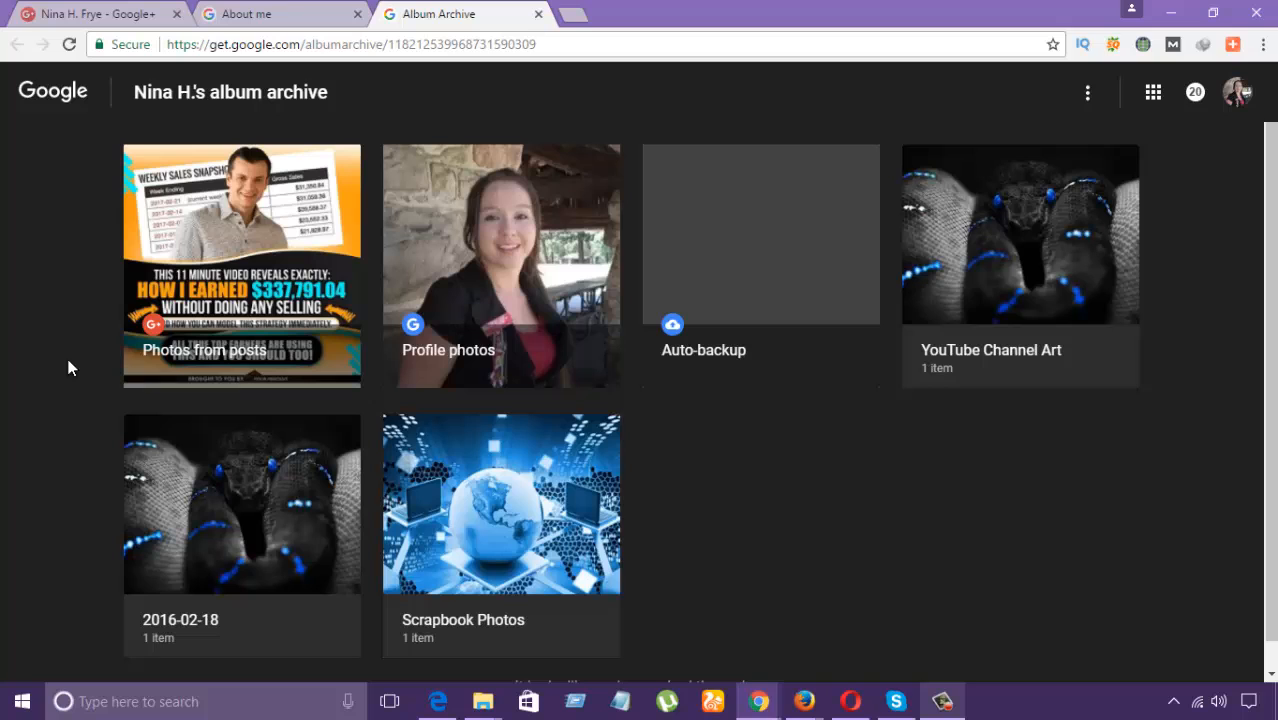
click(725, 340)
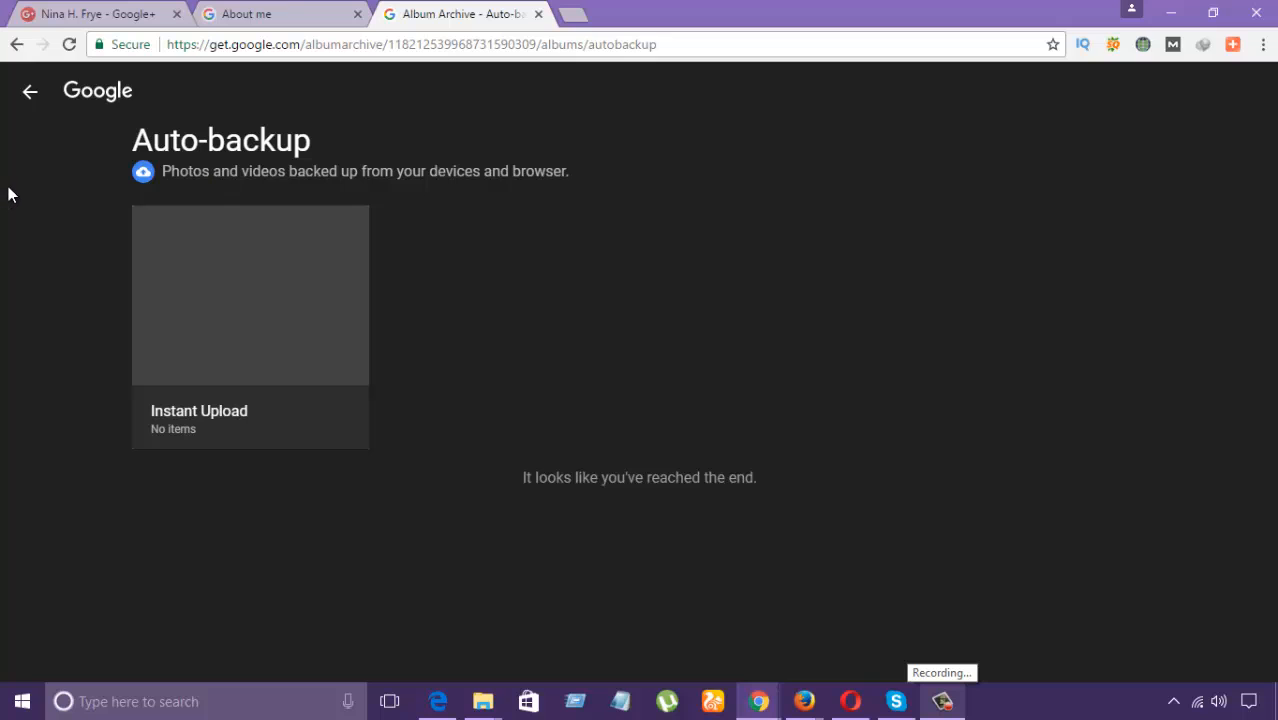
- Return to the album grid, then switch back to the About me profile showing the album archive card
click(20, 43)
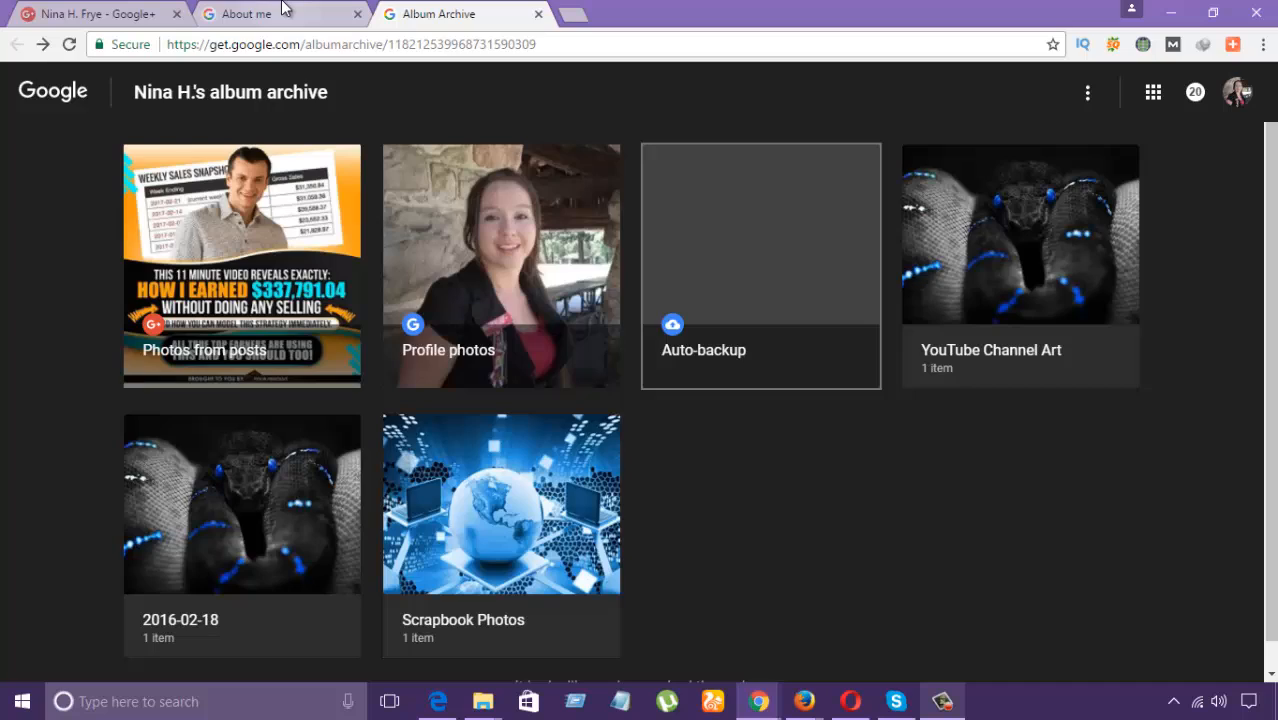
click(284, 8)
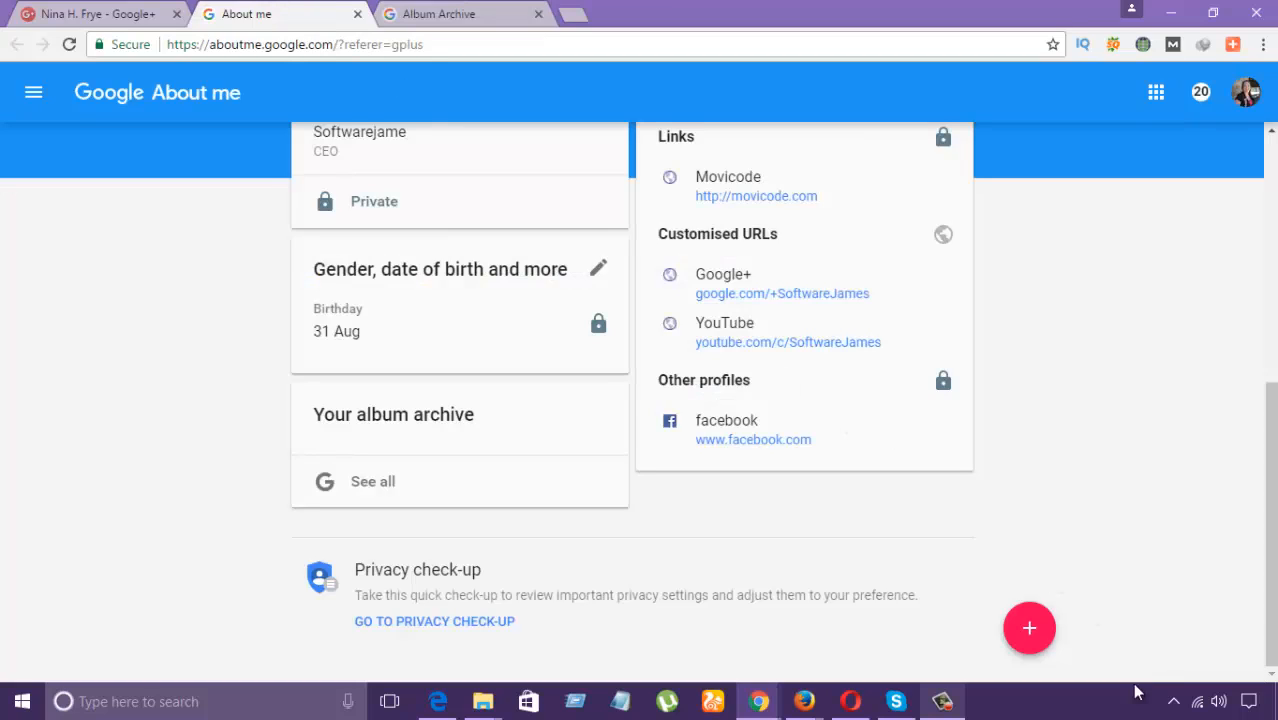